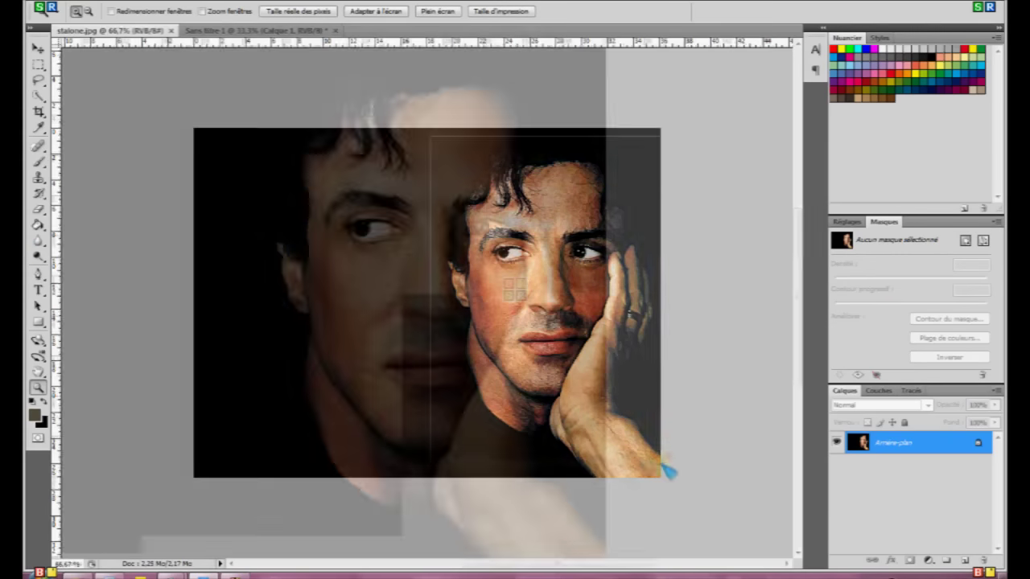
Sample the skin tone and move a copied skin patch over the forehead hairline
{"action": "key", "text": "i"}
{"action": "left_click", "coordinate": [380, 174]}
{"action": "key", "text": "ctrl+j"}
{"action": "key", "text": "v"}
{"action": "mouse_move", "coordinate": [457, 147]}
{"action": "left_mouse_down"}
{"action": "mouse_move", "coordinate": [342, 145]}
{"action": "mouse_move", "coordinate": [434, 104]}
{"action": "mouse_move", "coordinate": [551, 141]}
{"action": "left_mouse_up"}
On a new layer, paint skin tone over the left cheek, nose and upper lip
{"action": "key", "text": "s"}
{"action": "key", "text": "ctrl+shift+alt+n"}
{"action": "left_click_drag", "start_coordinate": [309, 281], "coordinate": [402, 354]}
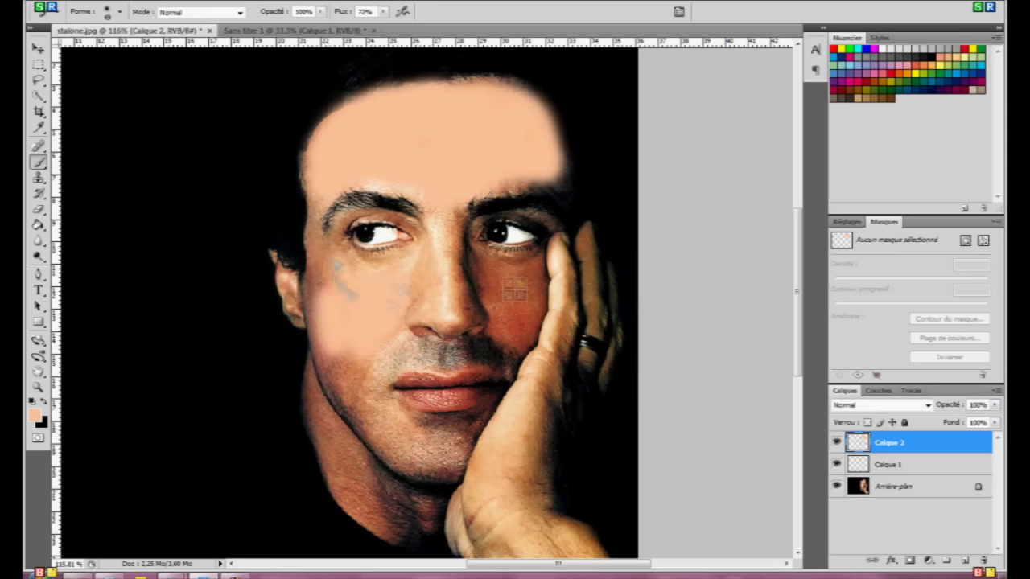
{"action": "left_click_drag", "start_coordinate": [306, 242], "coordinate": [403, 337]}
{"action": "left_click", "coordinate": [442, 378]}
{"action": "left_click_drag", "start_coordinate": [370, 242], "coordinate": [507, 153]}
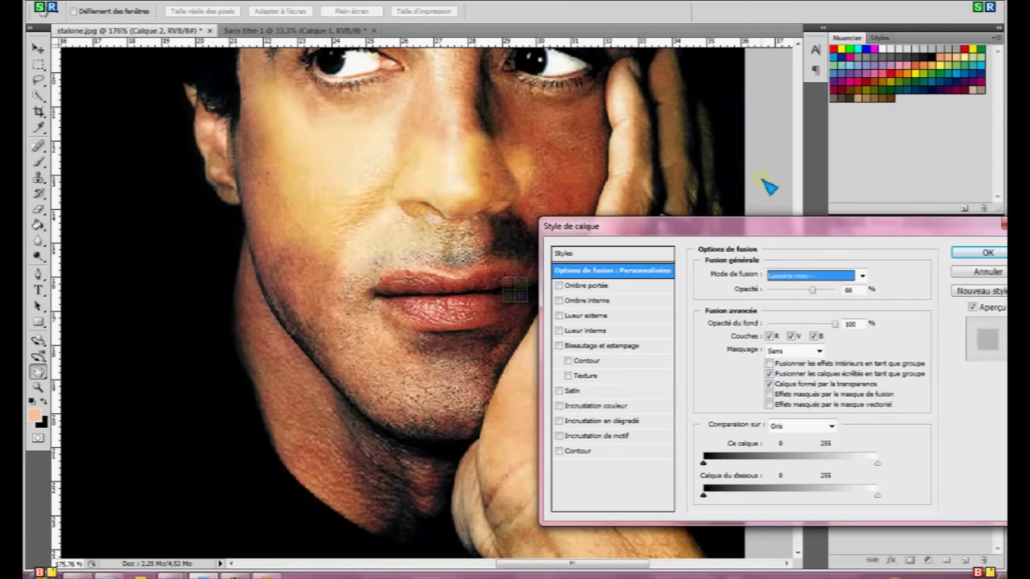
Cycle through blend modes on the skin layer and settle back on Normal
{"action": "key", "text": "Up"}
{"action": "key", "text": "Up"}
{"action": "key", "text": "Up"}
{"action": "key", "text": "Up"}
{"action": "key", "text": "Up"}
{"action": "key", "text": "Up"}
{"action": "key", "text": "Tab"}
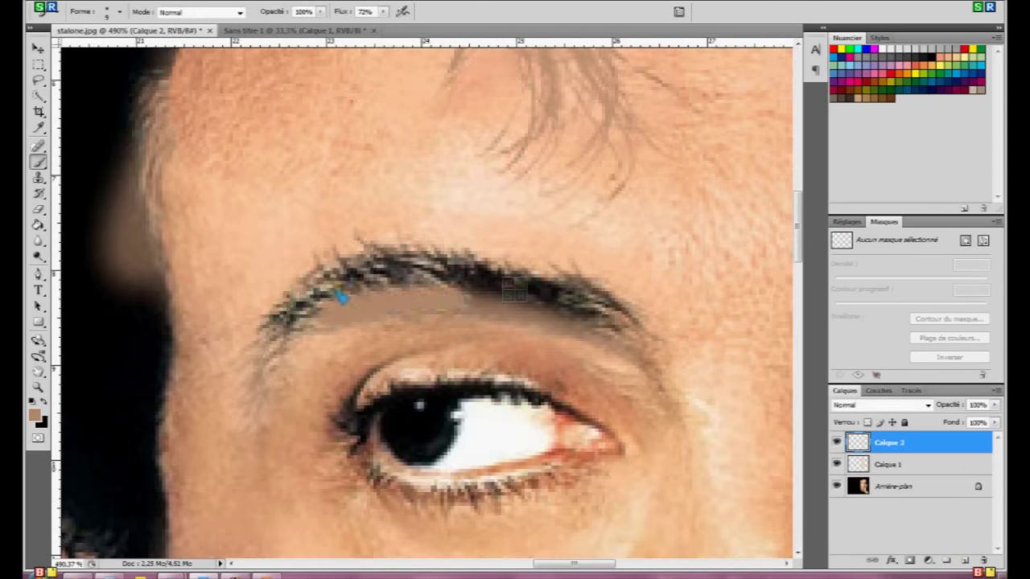
Add a soft grey shadow under the eyebrow and paint skin tone over the left eyebrow tail
{"action": "left_click_drag", "start_coordinate": [414, 312], "coordinate": [464, 303]}
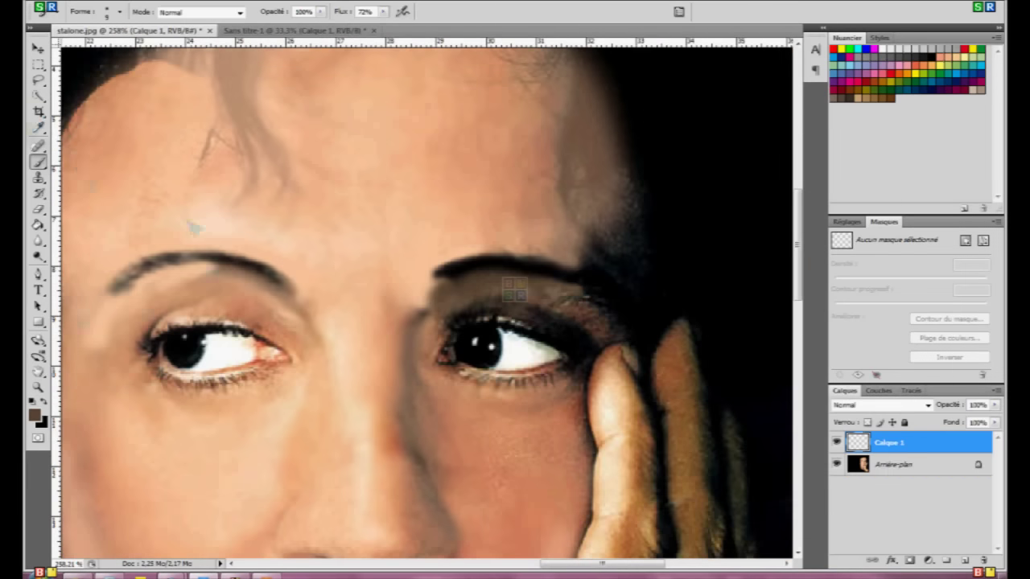
{"action": "left_click_drag", "start_coordinate": [169, 259], "coordinate": [113, 296]}
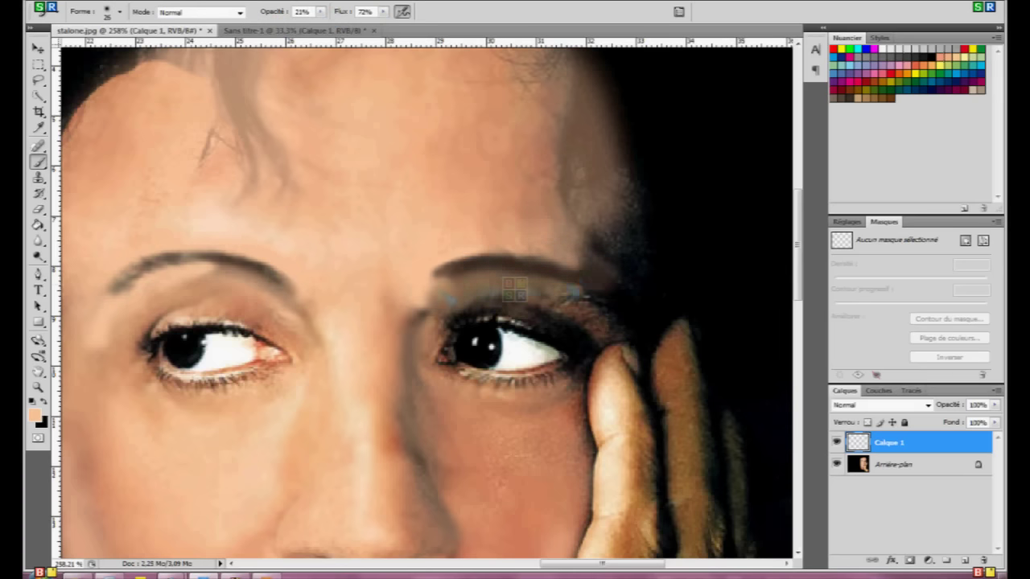
{"action": "scroll", "coordinate": [427, 297], "scroll_direction": "left", "scroll_amount": 5}
{"action": "scroll", "coordinate": [427, 298], "scroll_direction": "down", "scroll_amount": 4}
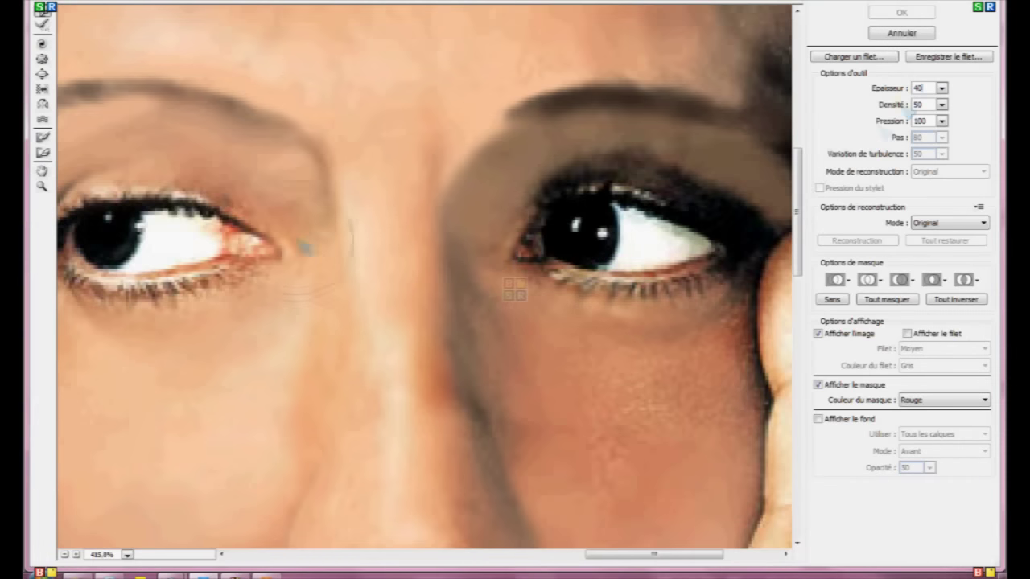
Push the left eyebrow end outward and lighten the left eyelid and surrounding skin
{"action": "left_click_drag", "start_coordinate": [304, 247], "coordinate": [346, 256]}
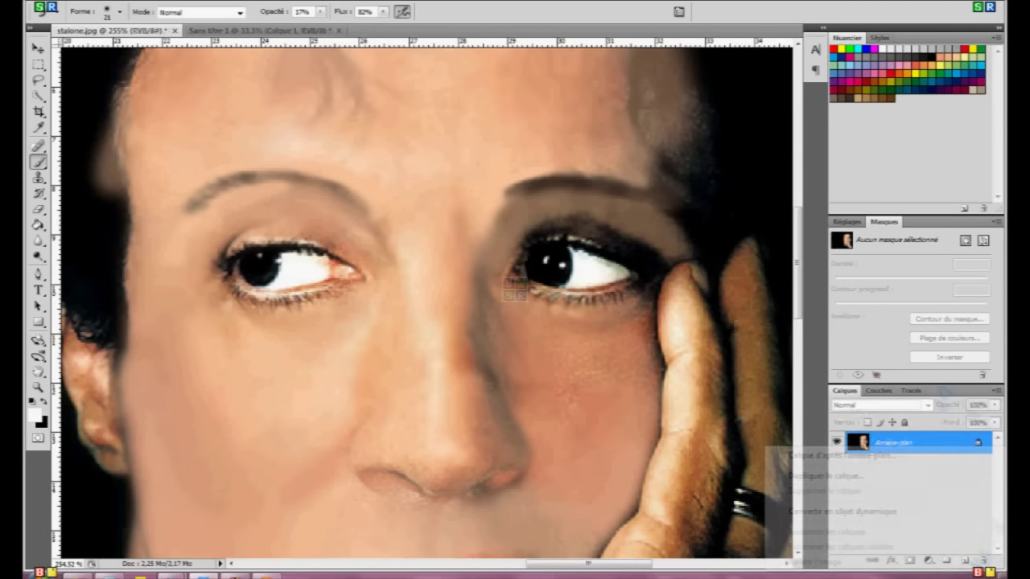
{"action": "left_click_drag", "start_coordinate": [229, 219], "coordinate": [346, 229]}
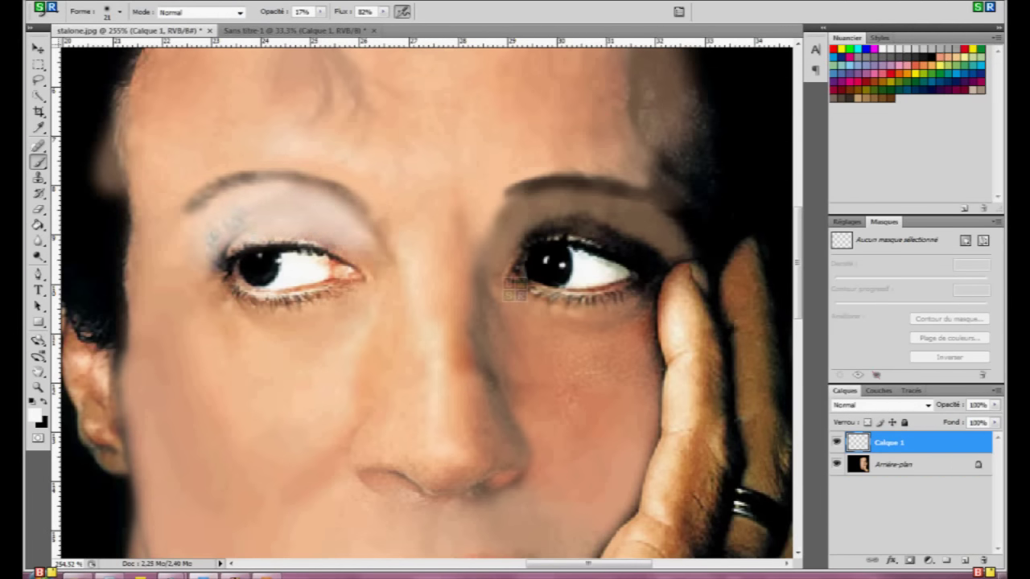
{"action": "left_click_drag", "start_coordinate": [217, 273], "coordinate": [273, 213]}
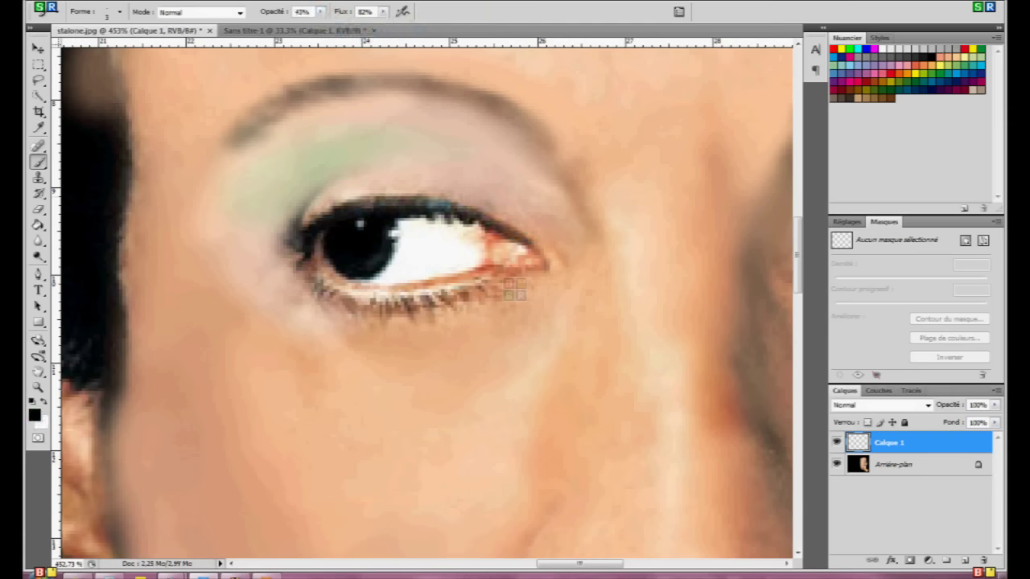
{"action": "scroll", "coordinate": [515, 290], "scroll_direction": "right", "scroll_amount": 5}
{"action": "scroll", "coordinate": [515, 290], "scroll_direction": "left", "scroll_amount": 4}
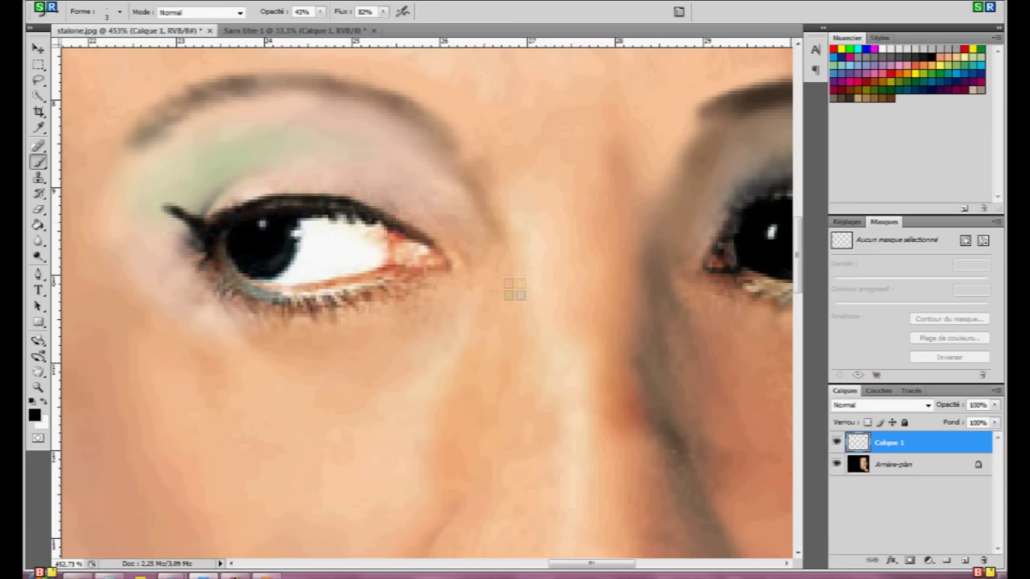
{"action": "scroll", "coordinate": [515, 290], "scroll_direction": "right", "scroll_amount": 4}
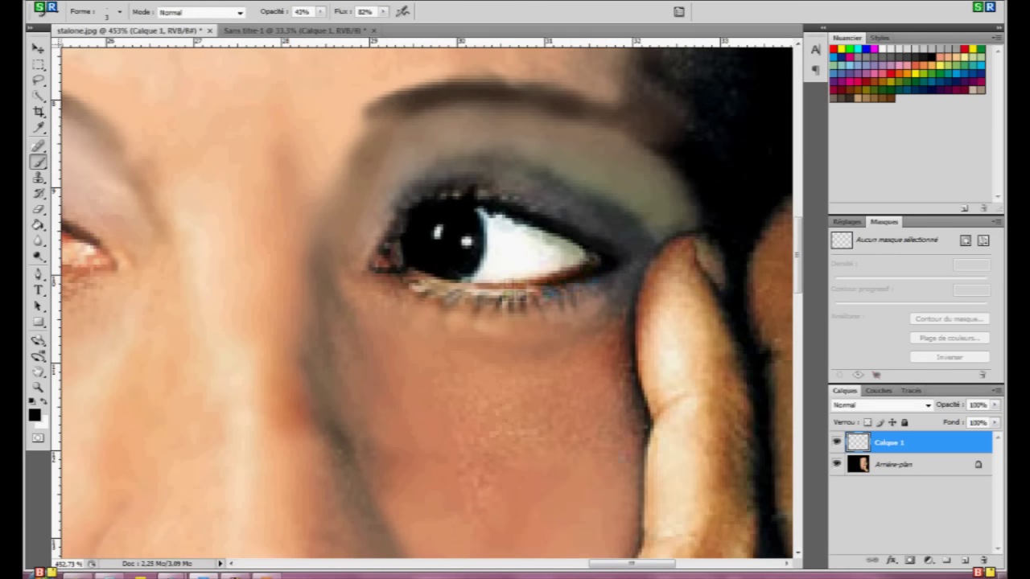
{"action": "scroll", "coordinate": [515, 290], "scroll_direction": "down", "scroll_amount": 5}
{"action": "scroll", "coordinate": [515, 290], "scroll_direction": "up", "scroll_amount": 5}
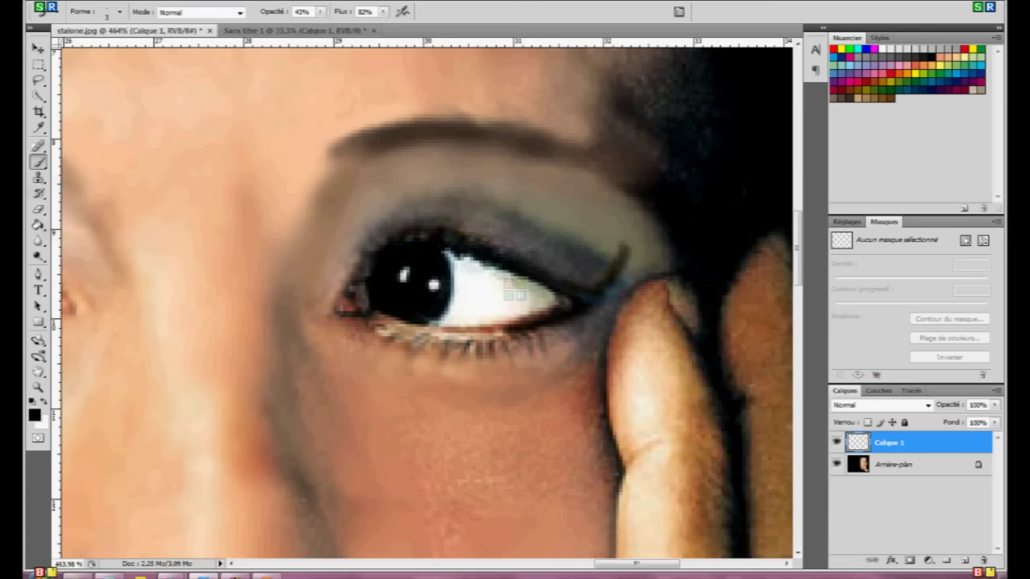
{"action": "key", "text": "z"}
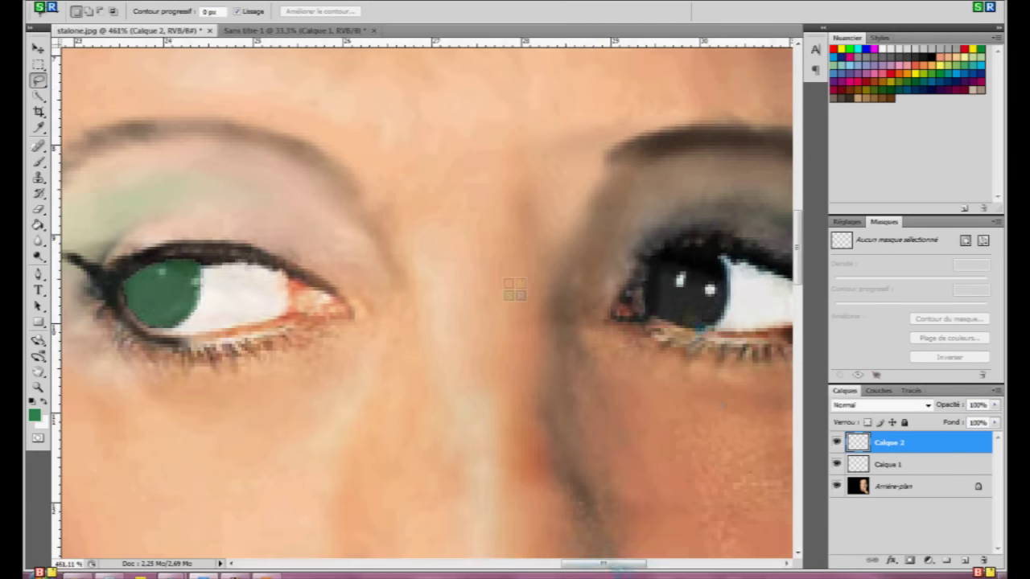
Apply a Liquify adjustment around the eye, zoomed in on the preview
{"action": "scroll", "coordinate": [515, 290], "scroll_direction": "right", "scroll_amount": 3}
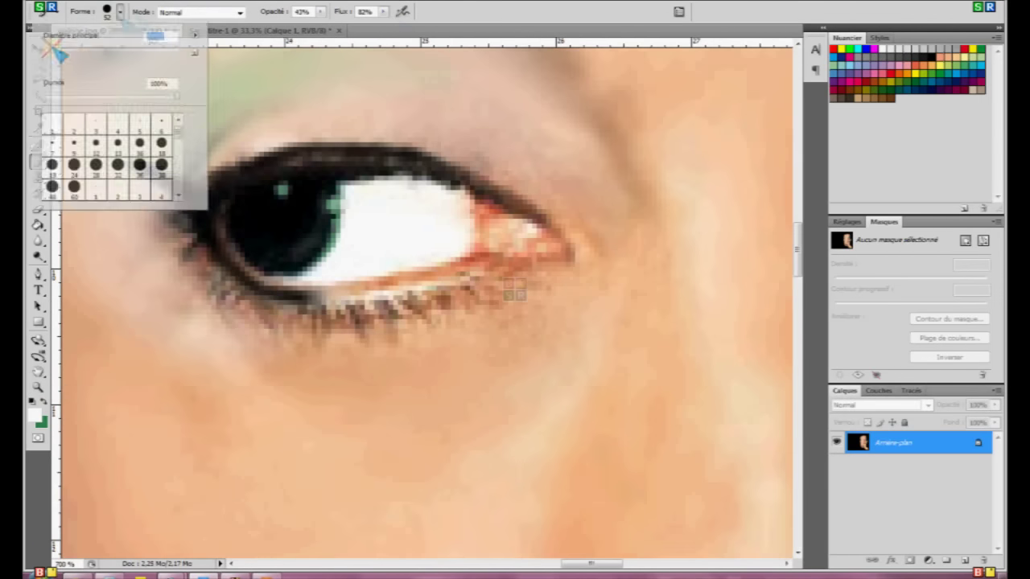
{"action": "key", "text": "Return"}
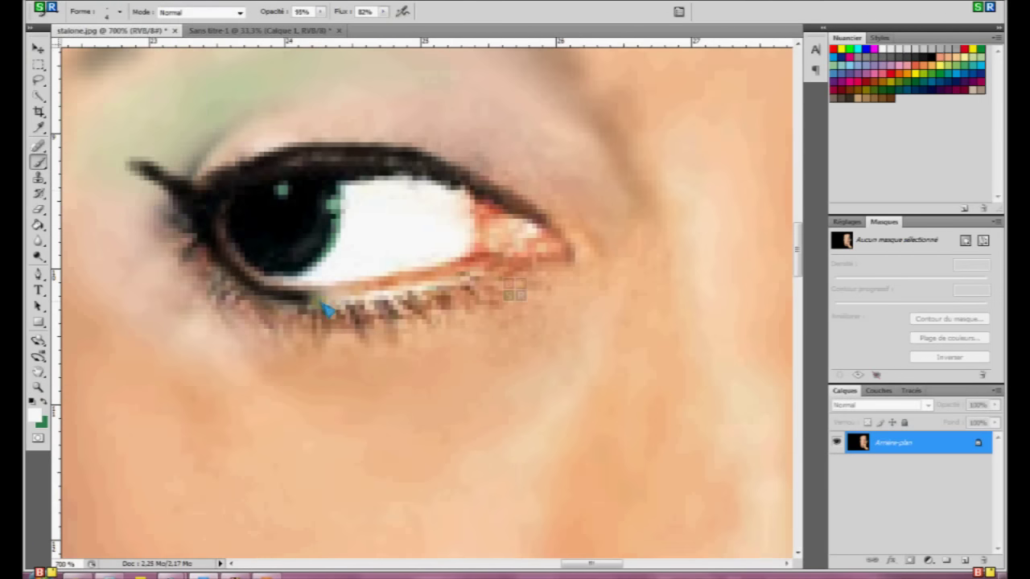
{"action": "scroll", "coordinate": [515, 290], "scroll_direction": "right", "scroll_amount": 5}
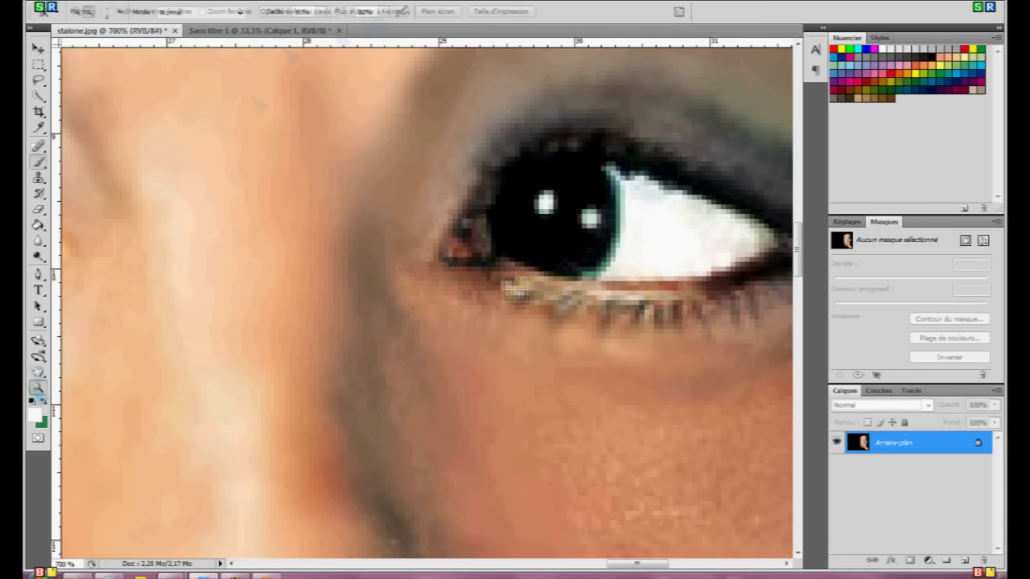
{"action": "key", "text": "ctrl+0"}
{"action": "left_click", "coordinate": [210, 3]}
{"action": "left_click", "coordinate": [249, 65]}
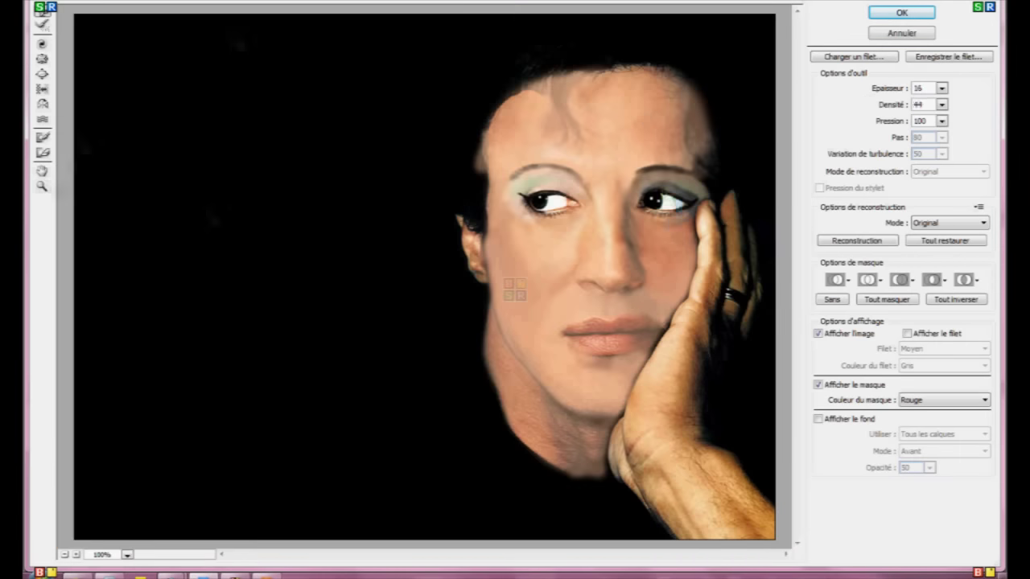
{"action": "key", "text": "z"}
{"action": "left_click_drag", "start_coordinate": [551, 116], "coordinate": [519, 291]}
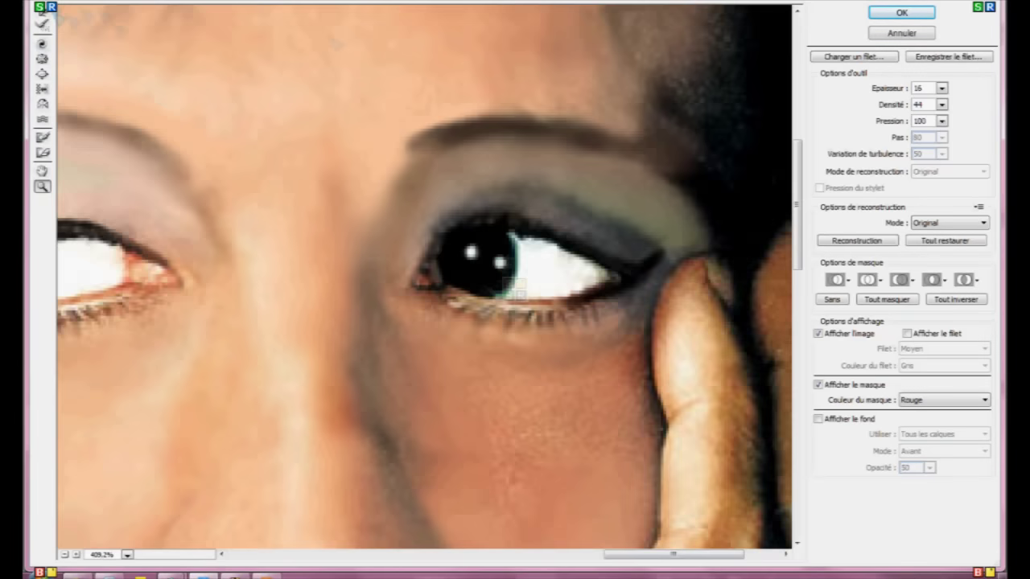
{"action": "key", "text": "Return"}
Paint peach skin tone over the forehead on a new layer, blend it, and merge down
{"action": "key", "text": "b"}
{"action": "key", "text": "ctrl+shift+alt+n"}
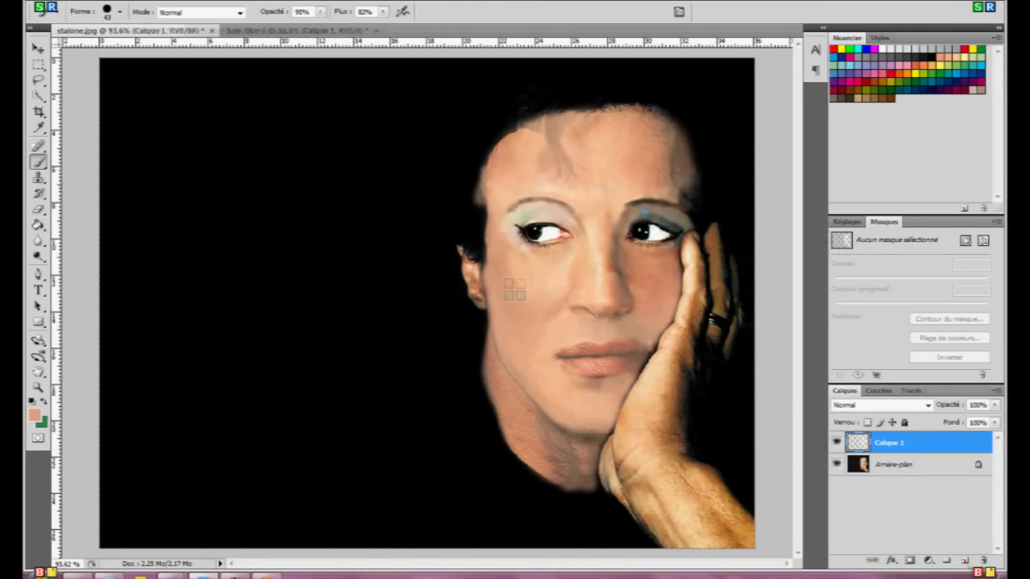
{"action": "key", "text": "b"}
{"action": "left_click_drag", "start_coordinate": [559, 161], "coordinate": [667, 152]}
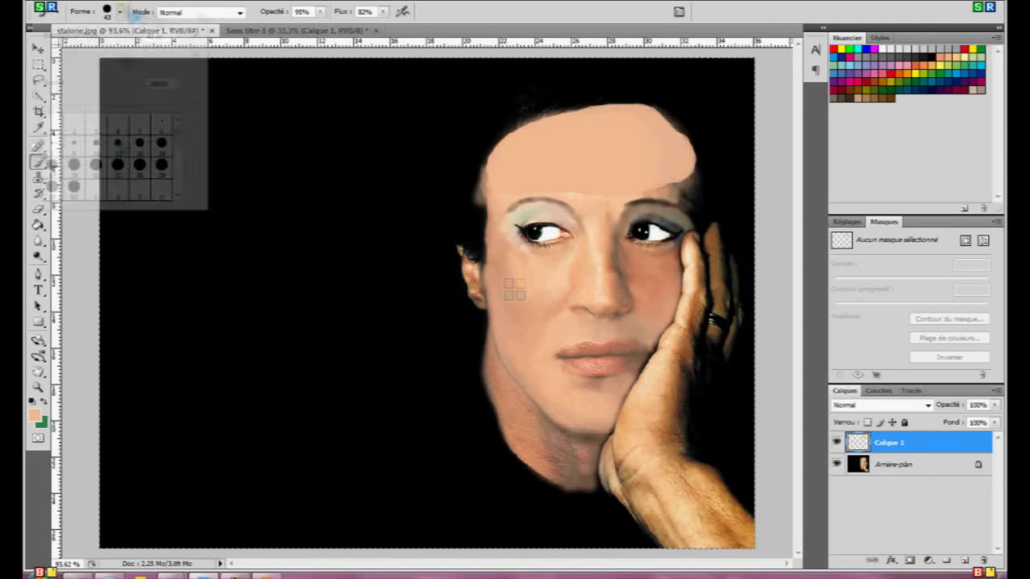
{"action": "double_click", "coordinate": [888, 442]}
{"action": "key", "text": "Return"}
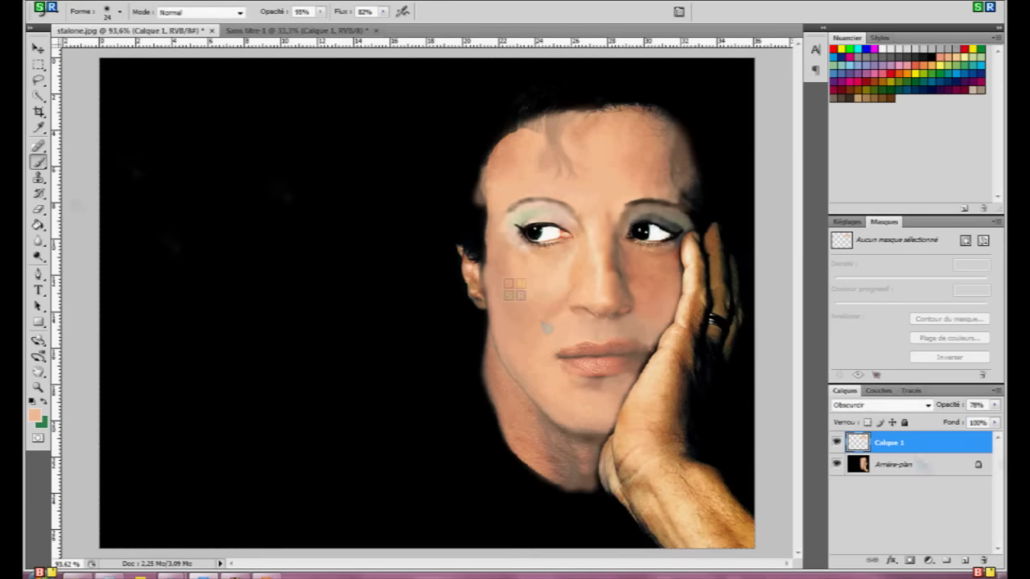
{"action": "key", "text": "ctrl+e"}
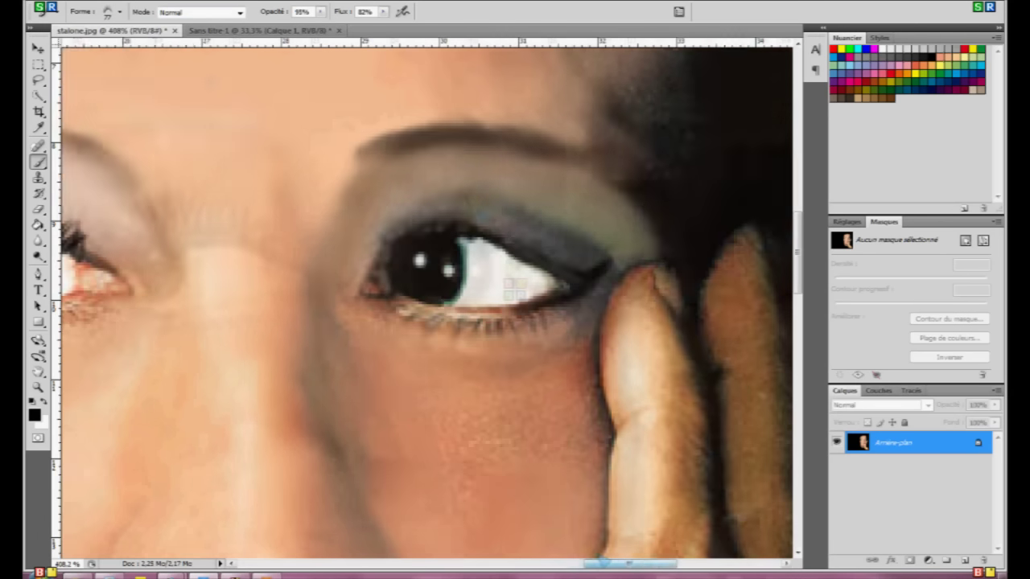
Stamp lashes above the eye and paint a short upper-lid liner stroke at 76% opacity
{"action": "left_click", "coordinate": [492, 219]}
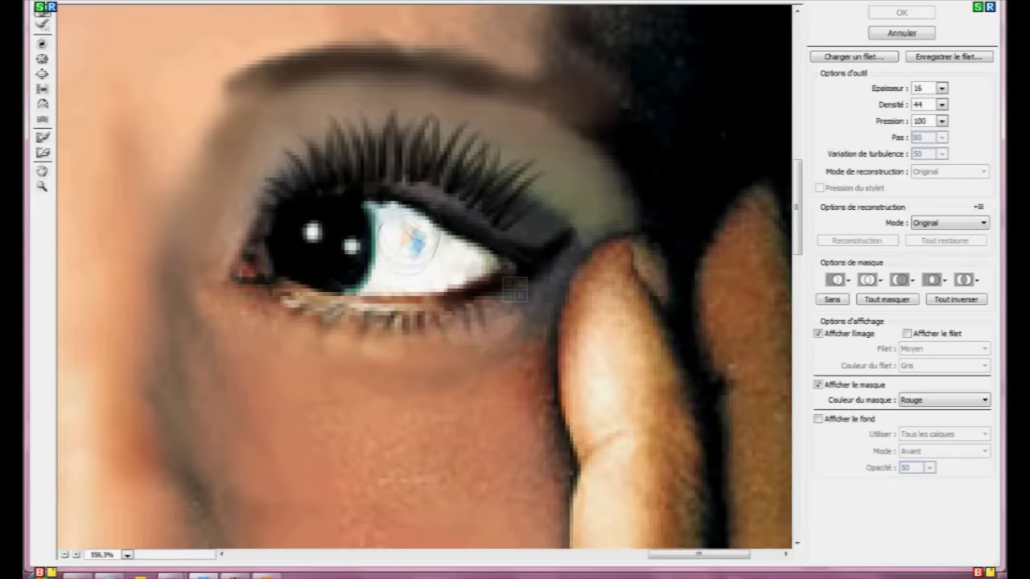
{"action": "key", "text": "b"}
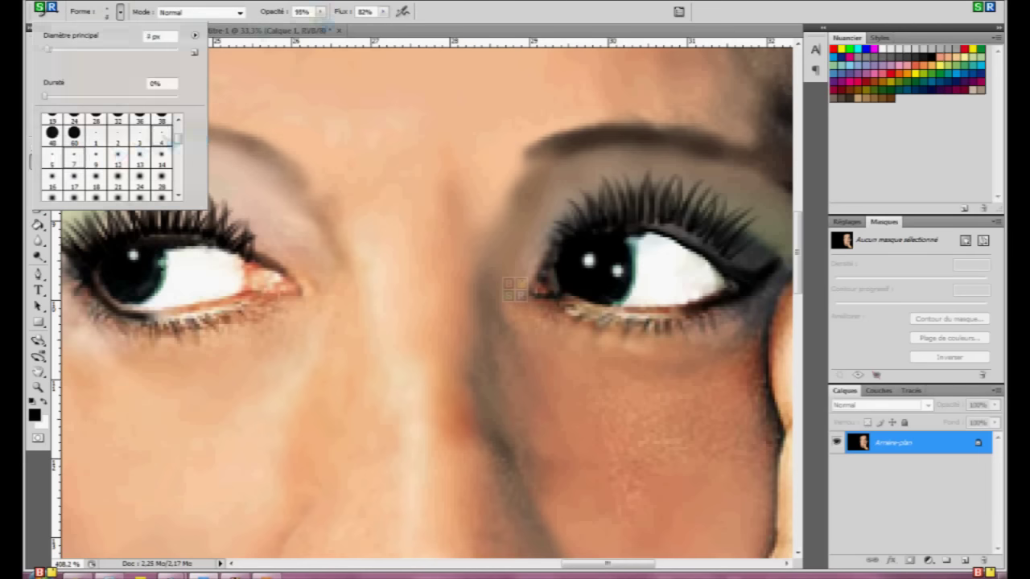
{"action": "key", "text": "7"}
{"action": "key", "text": "6"}
{"action": "left_click_drag", "start_coordinate": [659, 234], "coordinate": [700, 243]}
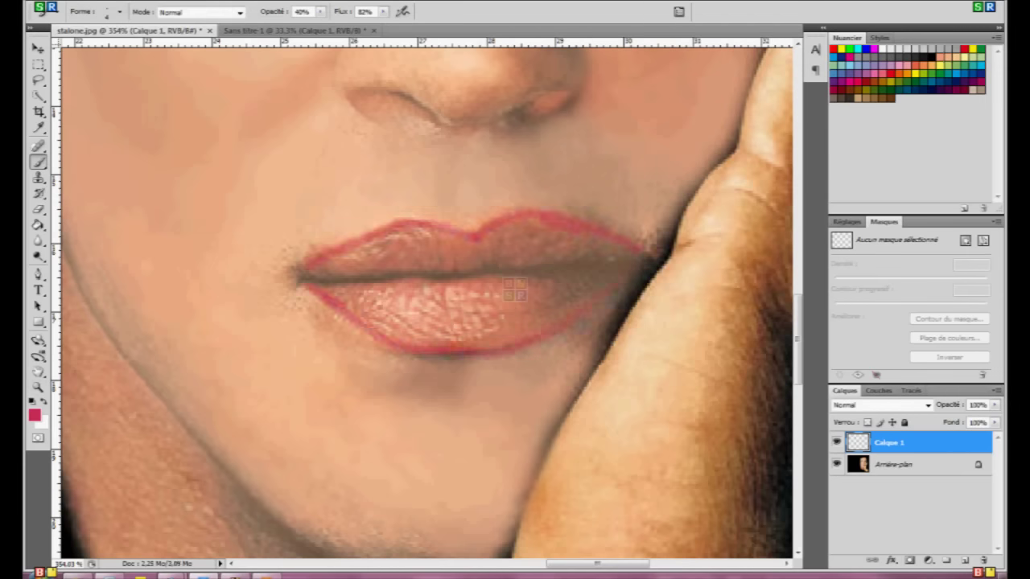
Paint both lips red with a size 16 brush, then fill the corner at size 9
{"action": "left_click", "coordinate": [108, 12]}
{"action": "double_click", "coordinate": [145, 157]}
{"action": "left_click_drag", "start_coordinate": [486, 237], "coordinate": [547, 249]}
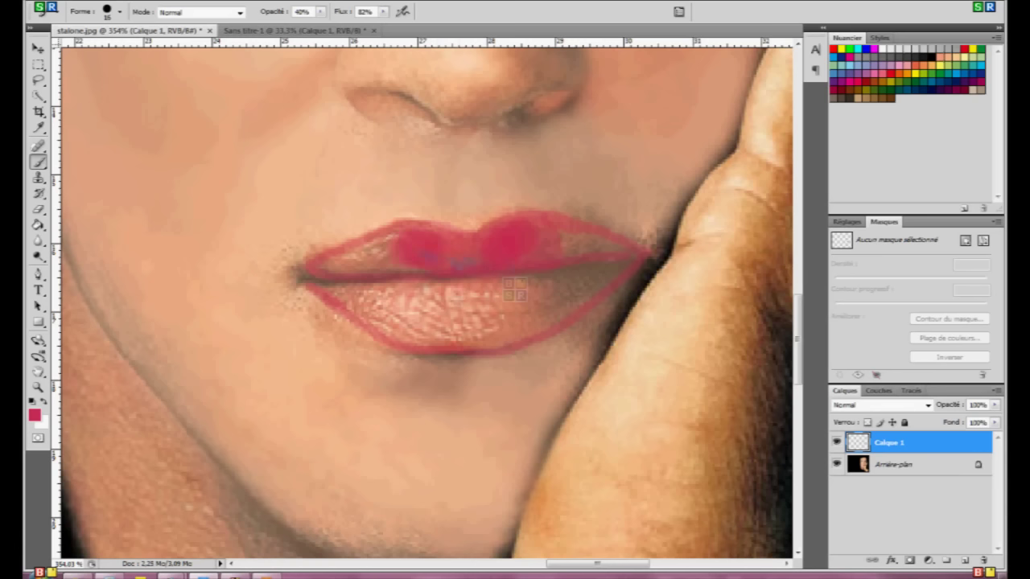
{"action": "left_click_drag", "start_coordinate": [442, 259], "coordinate": [596, 270]}
{"action": "left_click_drag", "start_coordinate": [528, 245], "coordinate": [402, 251]}
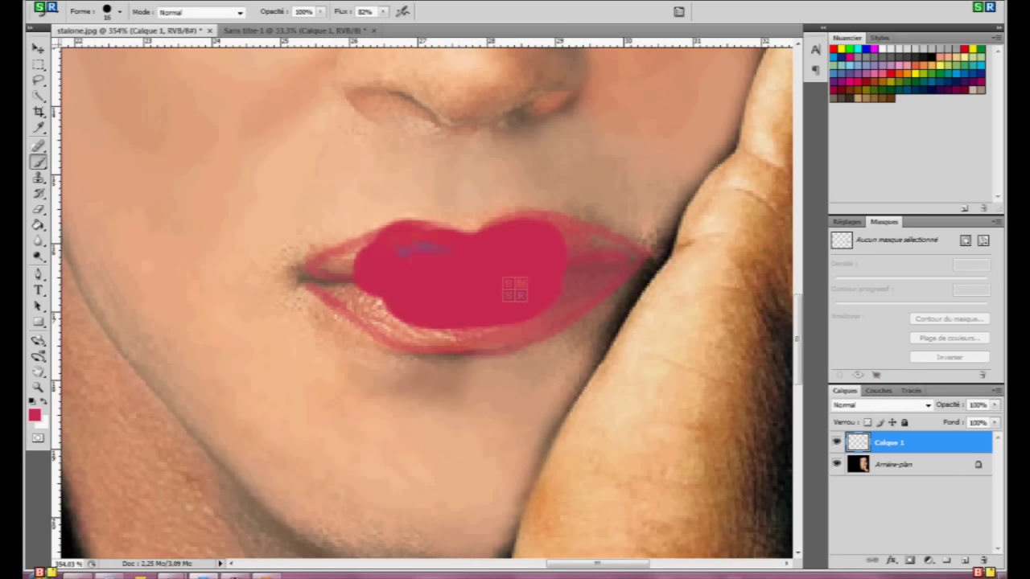
{"action": "left_click", "coordinate": [108, 11]}
{"action": "mouse_move", "coordinate": [427, 304]}
{"action": "left_mouse_down"}
{"action": "mouse_move", "coordinate": [338, 266]}
{"action": "mouse_move", "coordinate": [326, 280]}
{"action": "left_mouse_up"}
{"action": "double_click", "coordinate": [120, 143]}
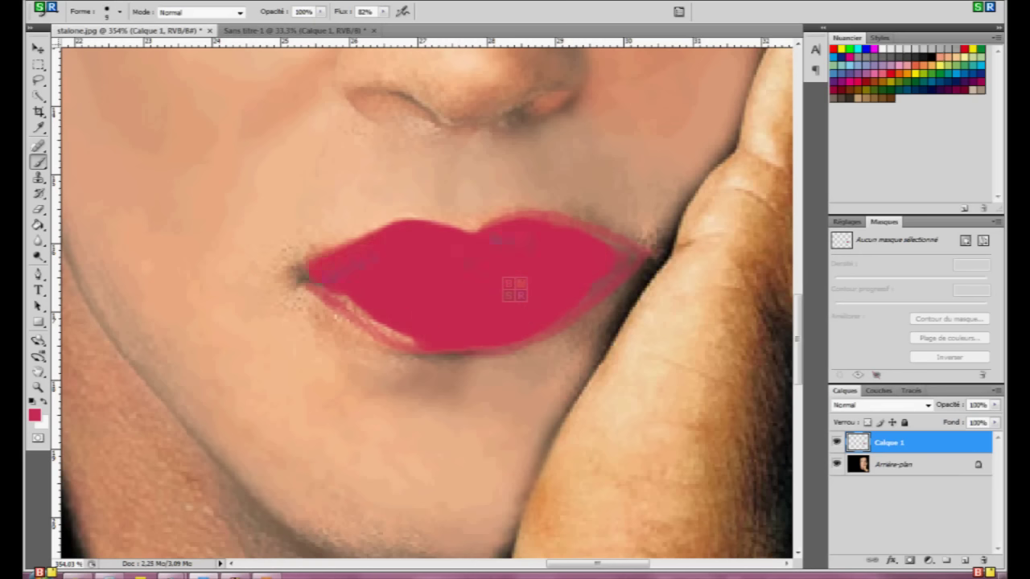
{"action": "key", "text": "Return"}
{"action": "key", "text": "Return"}
Set the lip paint layer to Multiply (Produit) at 56% opacity and merge layers
{"action": "right_click", "coordinate": [889, 442]}
{"action": "left_click", "coordinate": [855, 142]}
{"action": "left_click", "coordinate": [499, 408]}
{"action": "left_click", "coordinate": [497, 429]}
{"action": "left_click_drag", "start_coordinate": [496, 429], "coordinate": [482, 421]}
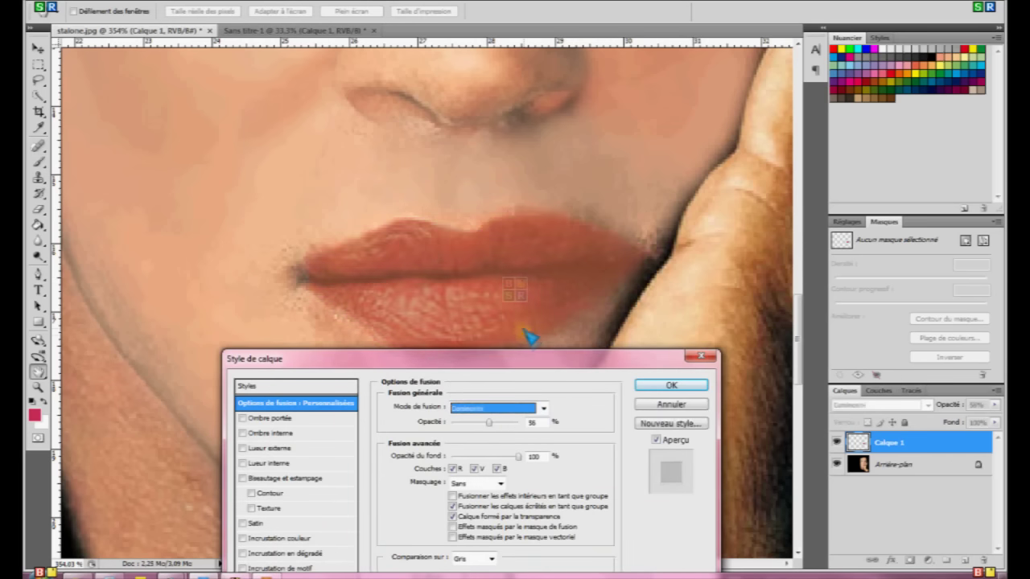
{"action": "key", "text": "Return"}
{"action": "right_click", "coordinate": [885, 441]}
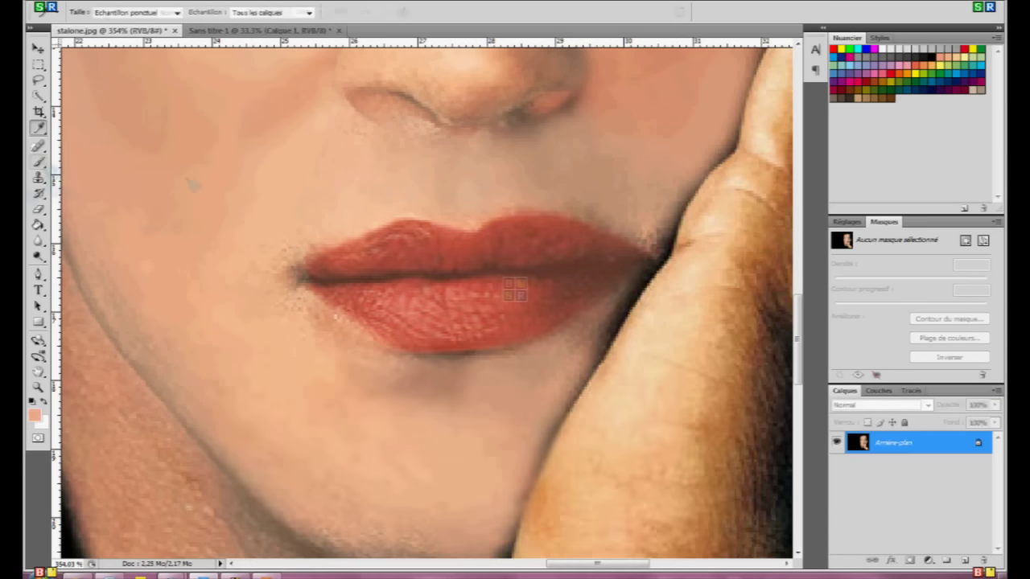
Blur the skin along the jaw and around the chin
{"action": "key", "text": "r"}
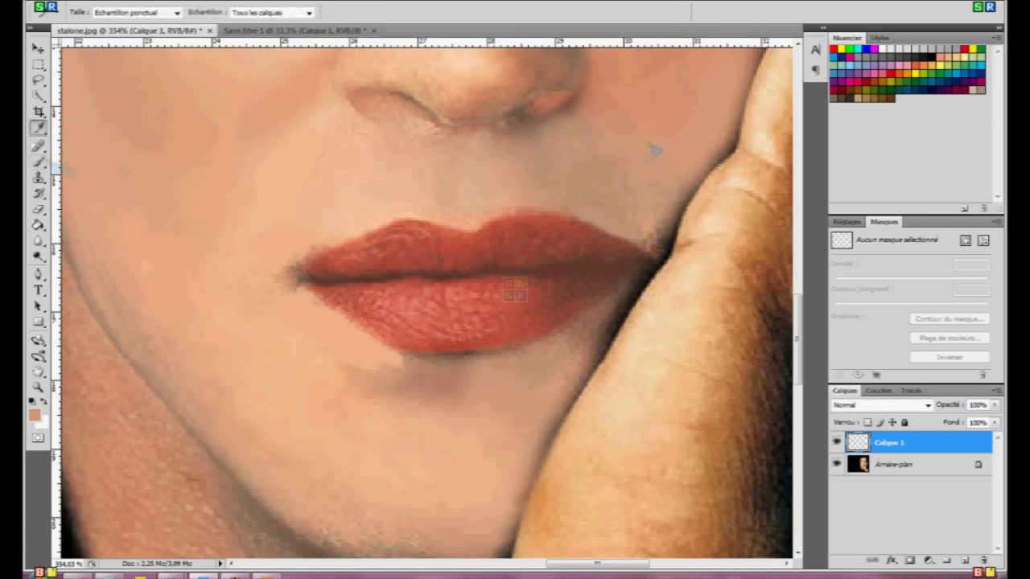
{"action": "left_click_drag", "start_coordinate": [515, 289], "coordinate": [374, 432]}
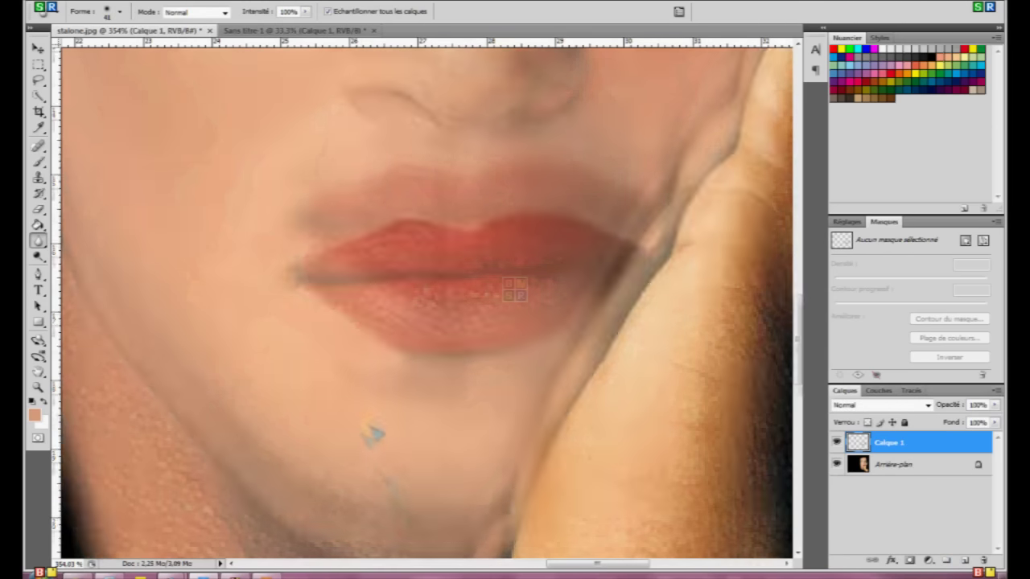
{"action": "left_click_drag", "start_coordinate": [515, 289], "coordinate": [120, 290]}
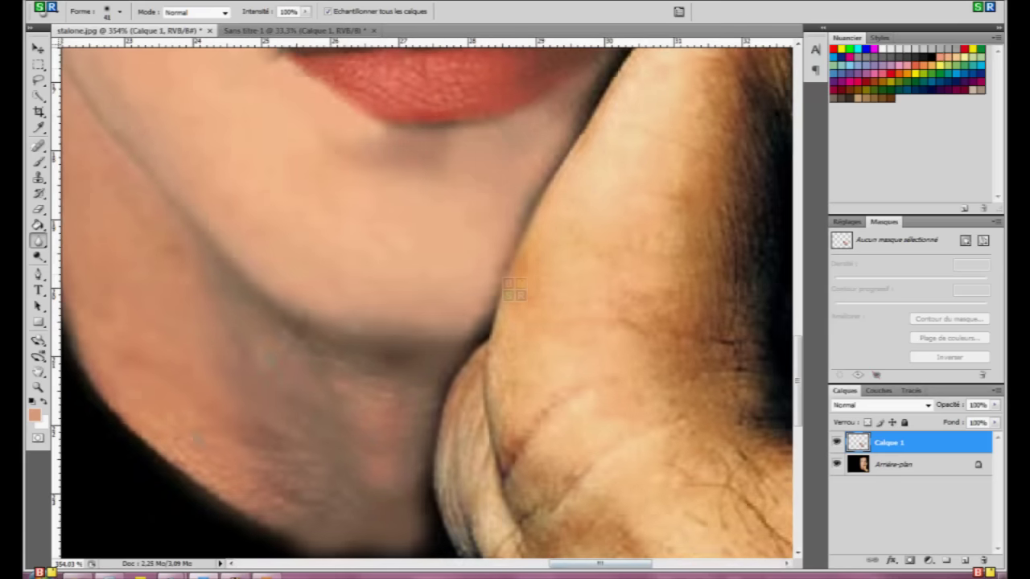
{"action": "left_click", "coordinate": [119, 11]}
{"action": "scroll", "coordinate": [514, 290], "scroll_direction": "up", "scroll_amount": 5}
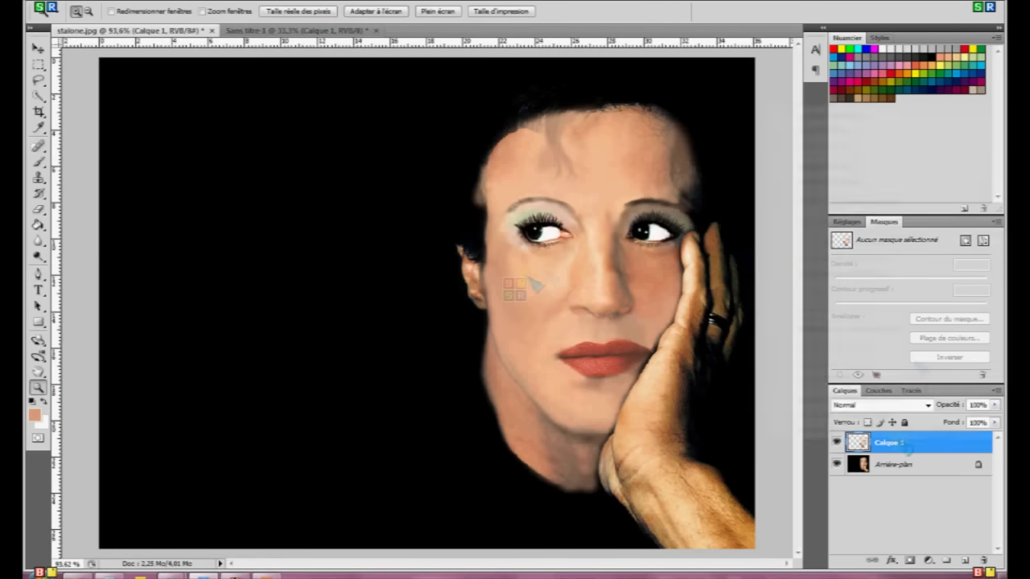
Paint skin tone over the lower hand using brush sizes 158 and 52
{"action": "key", "text": "Return"}
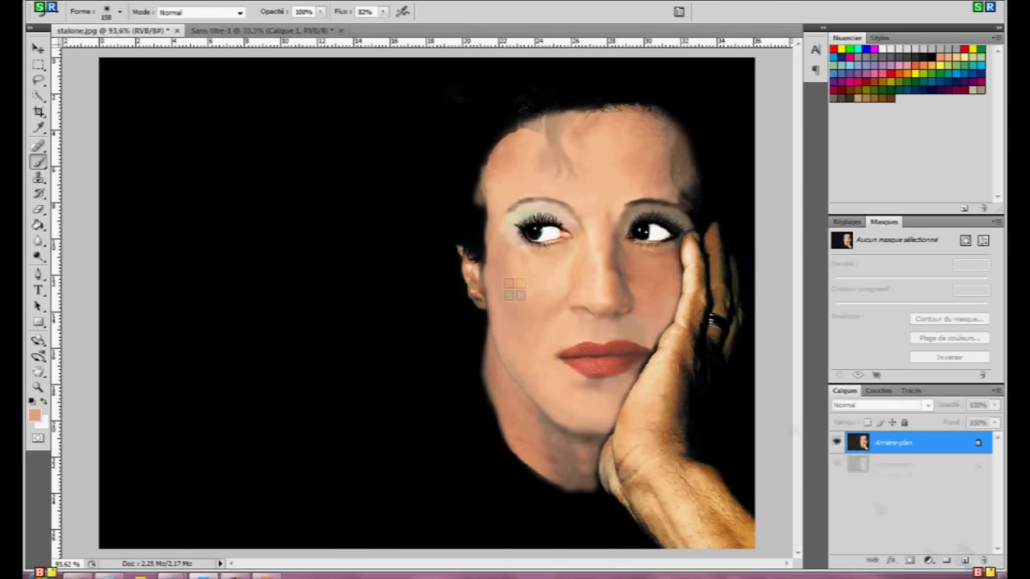
{"action": "left_click", "coordinate": [119, 11]}
{"action": "mouse_move", "coordinate": [708, 514]}
{"action": "left_mouse_down"}
{"action": "mouse_move", "coordinate": [635, 451]}
{"action": "mouse_move", "coordinate": [683, 354]}
{"action": "left_mouse_up"}
{"action": "type", "text": "52"}
{"action": "key", "text": "Return"}
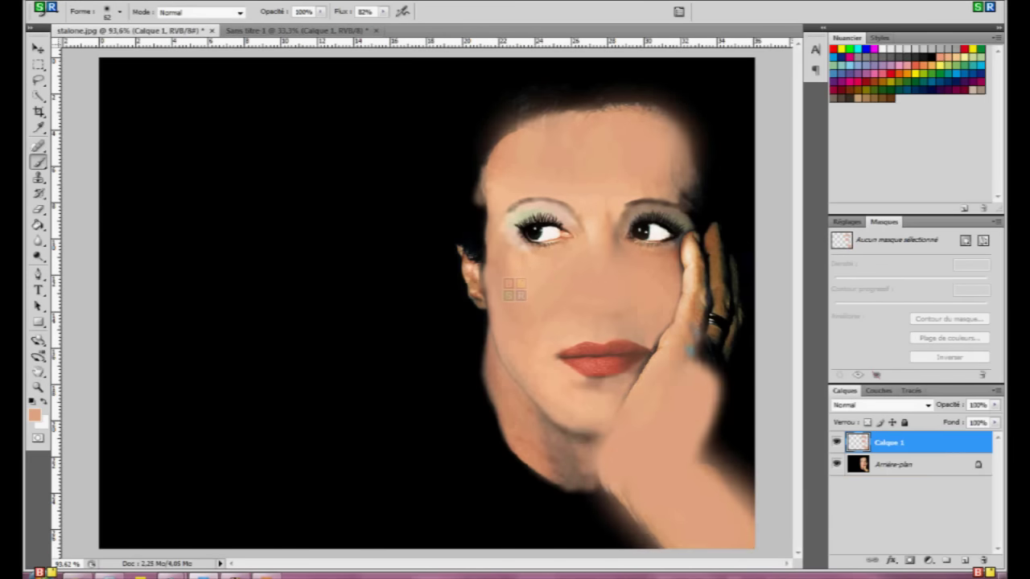
{"action": "scroll", "coordinate": [514, 289], "scroll_direction": "up", "scroll_amount": 5}
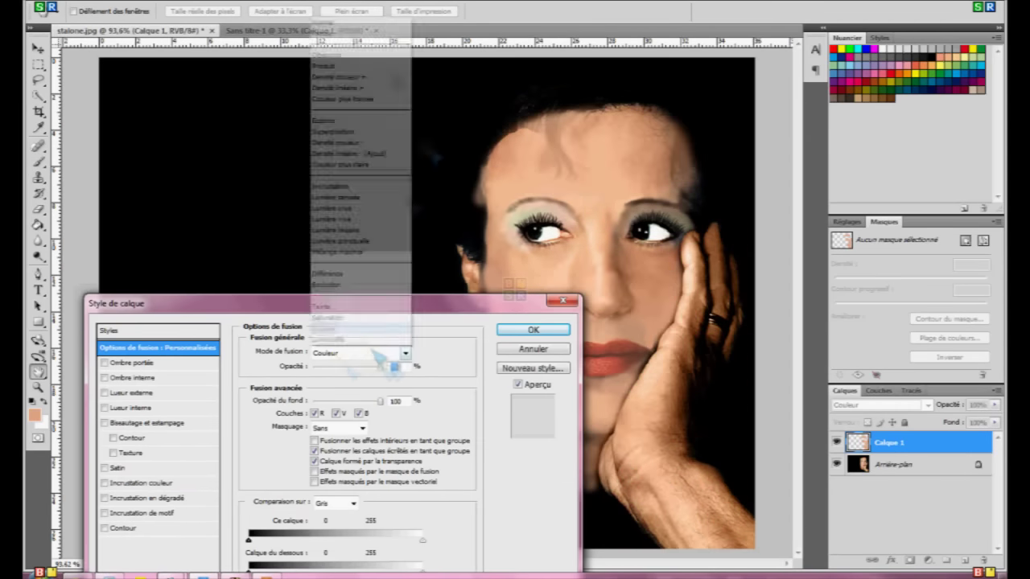
Set the hand skin paint's blend mode to Lighter Color (Couleur plus claire)
{"action": "left_click", "coordinate": [386, 217]}
{"action": "left_click", "coordinate": [405, 352]}
{"action": "left_click", "coordinate": [375, 298]}
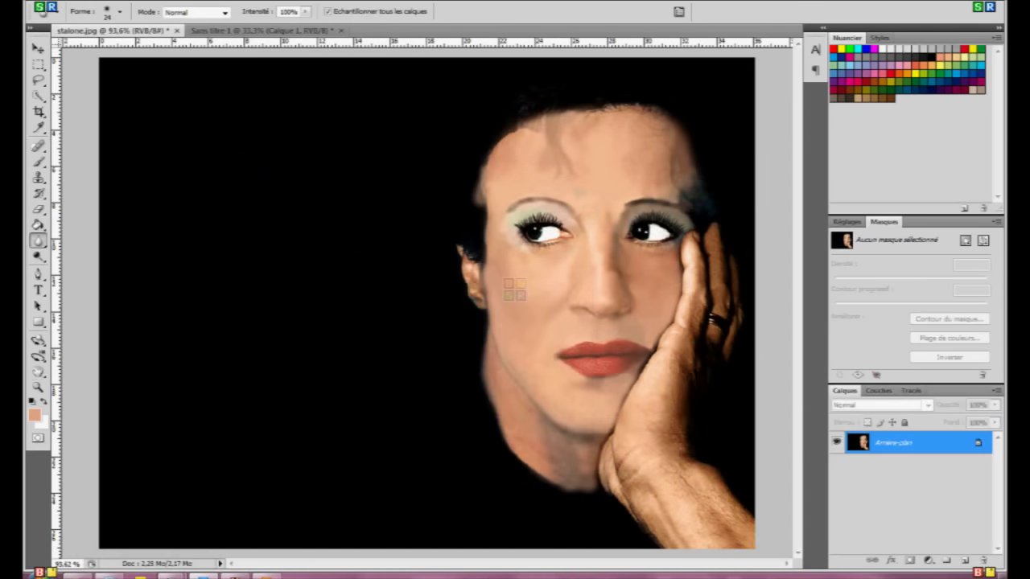
{"action": "left_click", "coordinate": [119, 12]}
{"action": "double_click", "coordinate": [129, 161]}
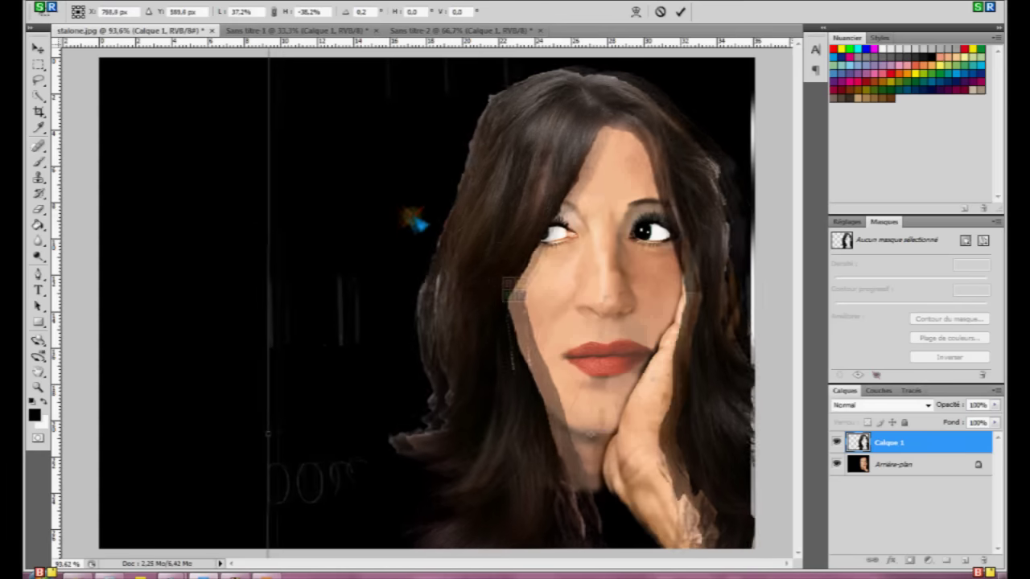
Rotate the long dark hair layer slightly to fit the head
{"action": "left_click_drag", "start_coordinate": [254, 254], "coordinate": [336, 373]}
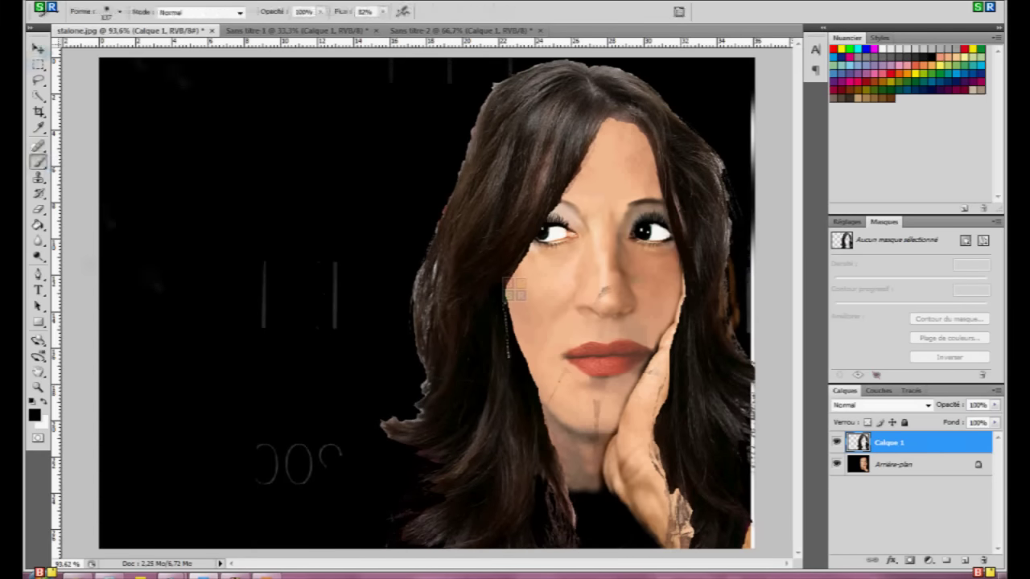